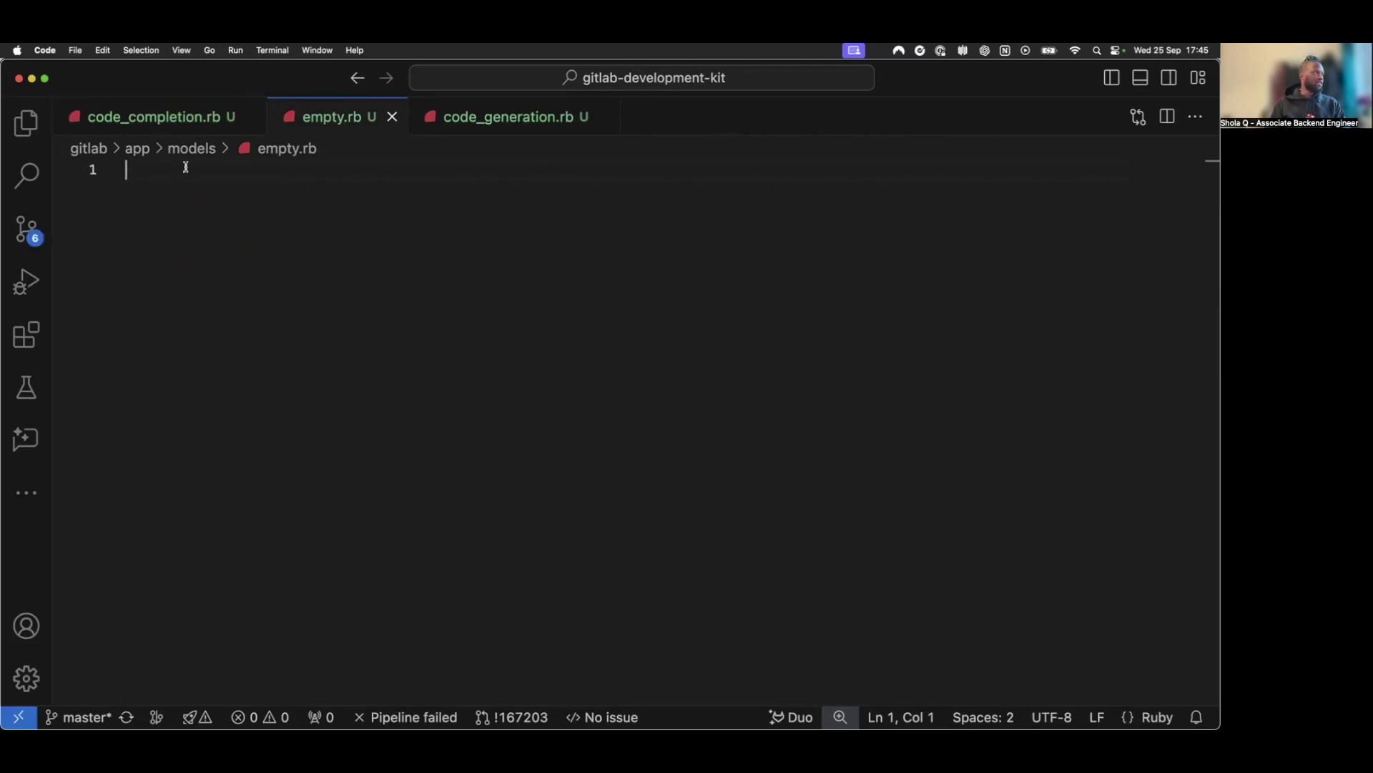
# Step: Bring up code_completion.rb with the Bookstore class and its add_book method
pyautogui.click(169, 128)
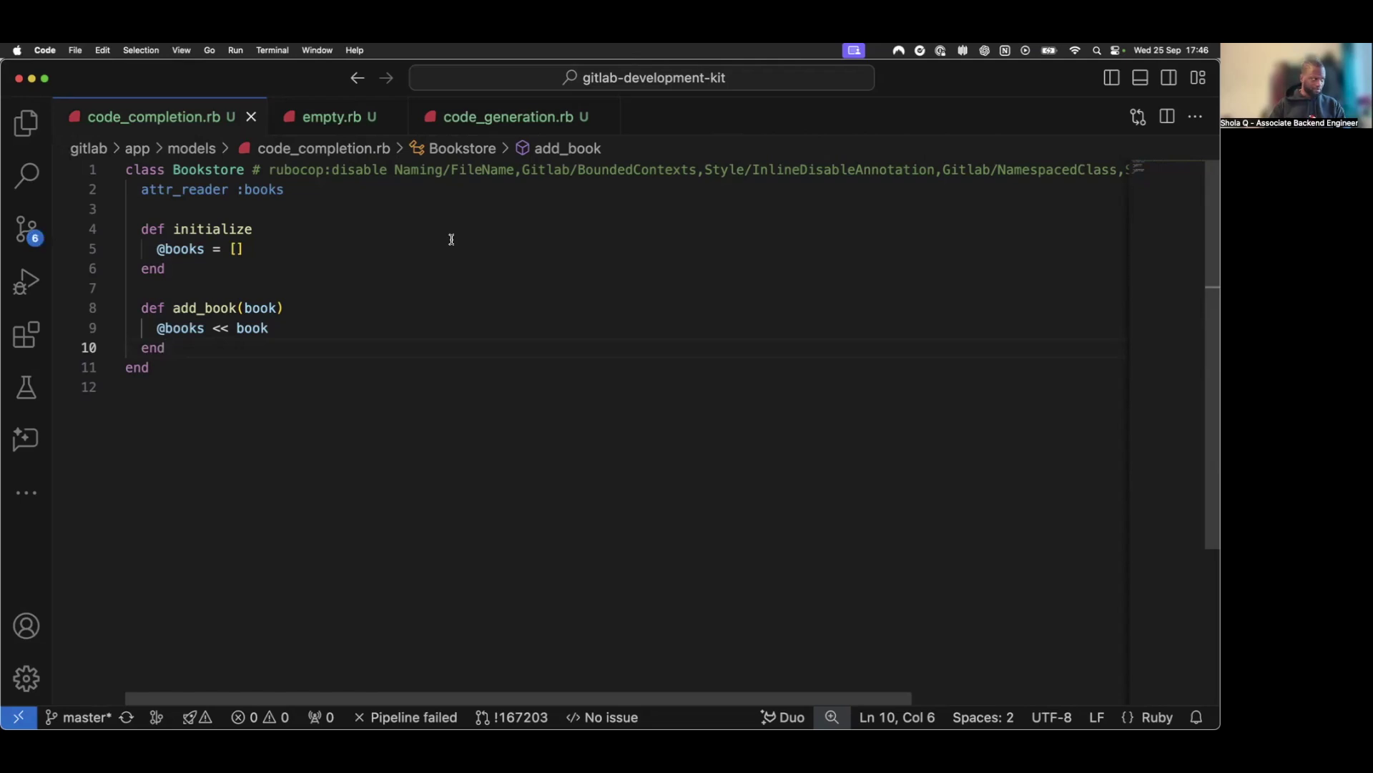
# Step: Accept Duo's suggested find_book_by_title method on a new line in Bookstore
pyautogui.press('Return')
pyautogui.press('Return')
pyautogui.write('def')
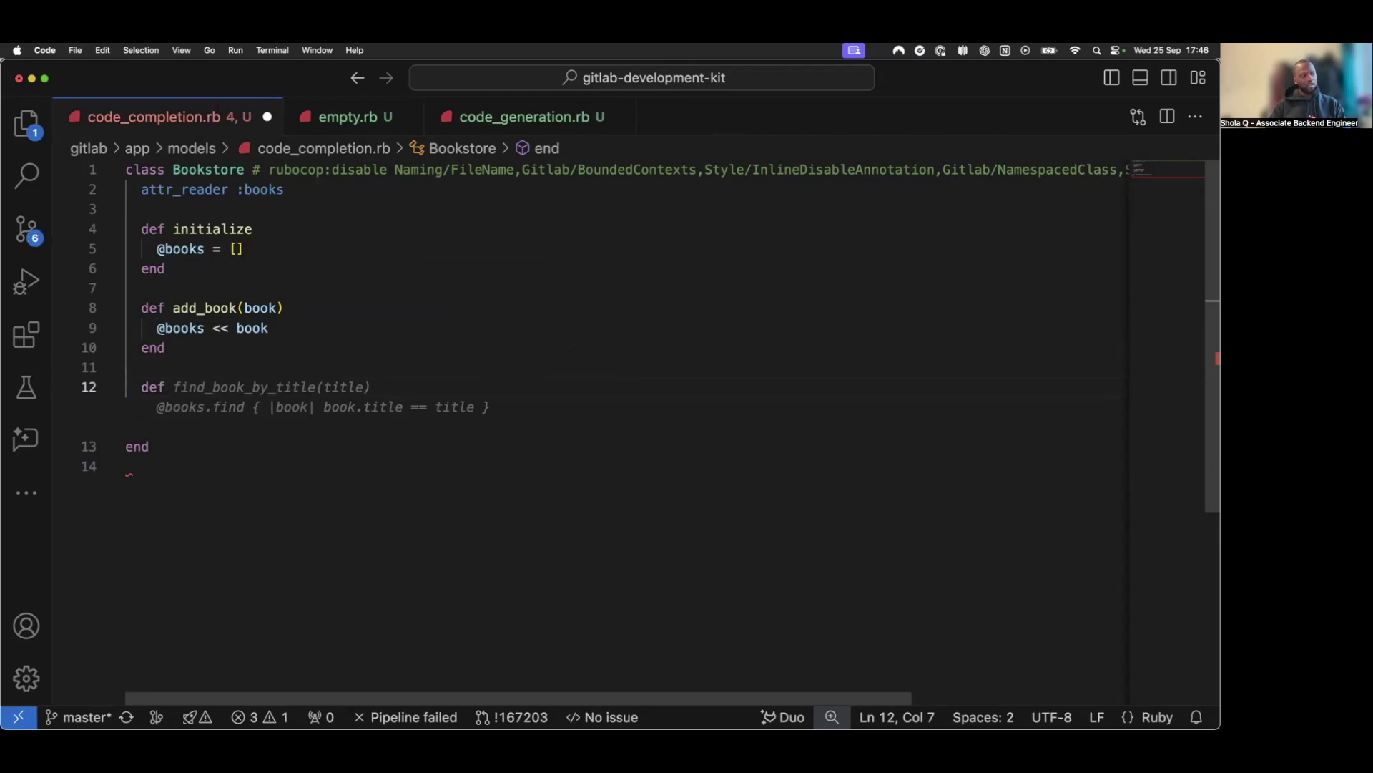
pyautogui.press('Tab')
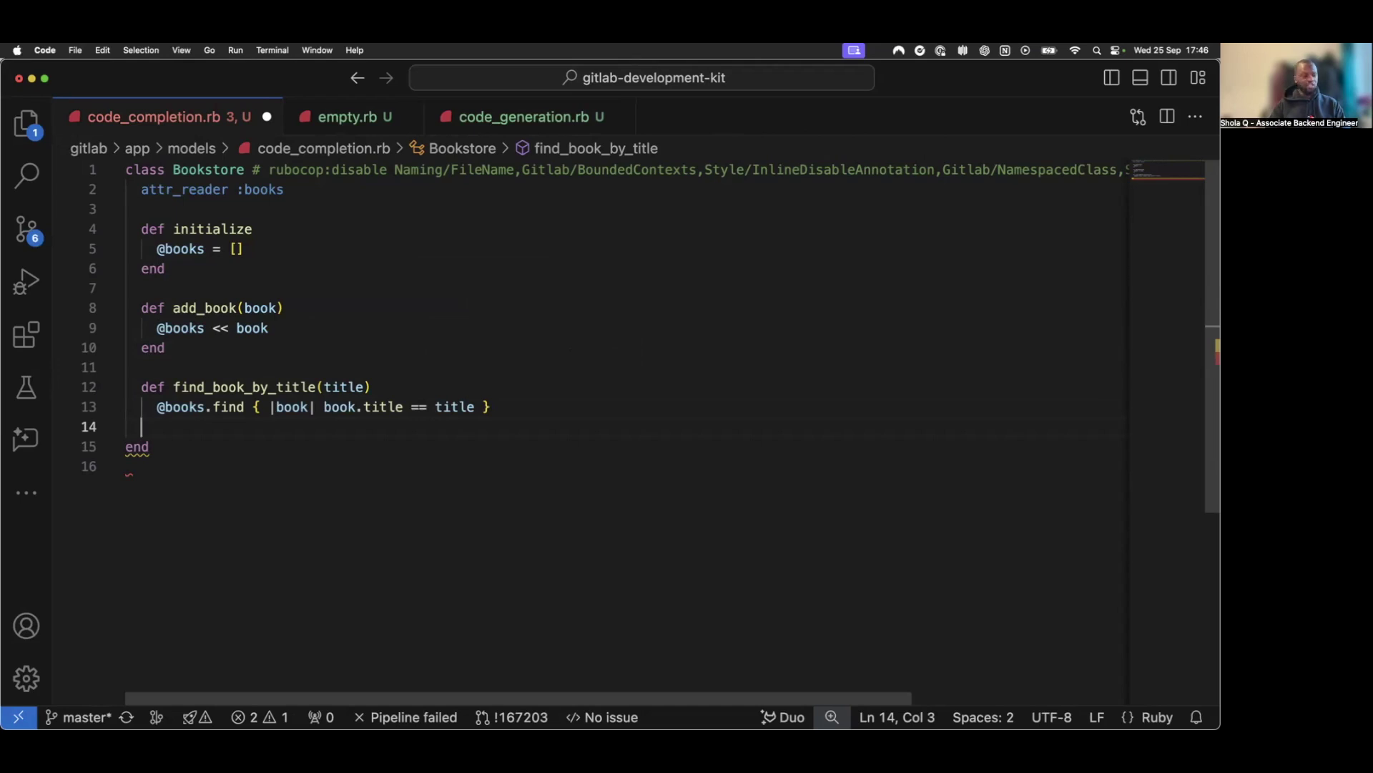
pyautogui.write('end')
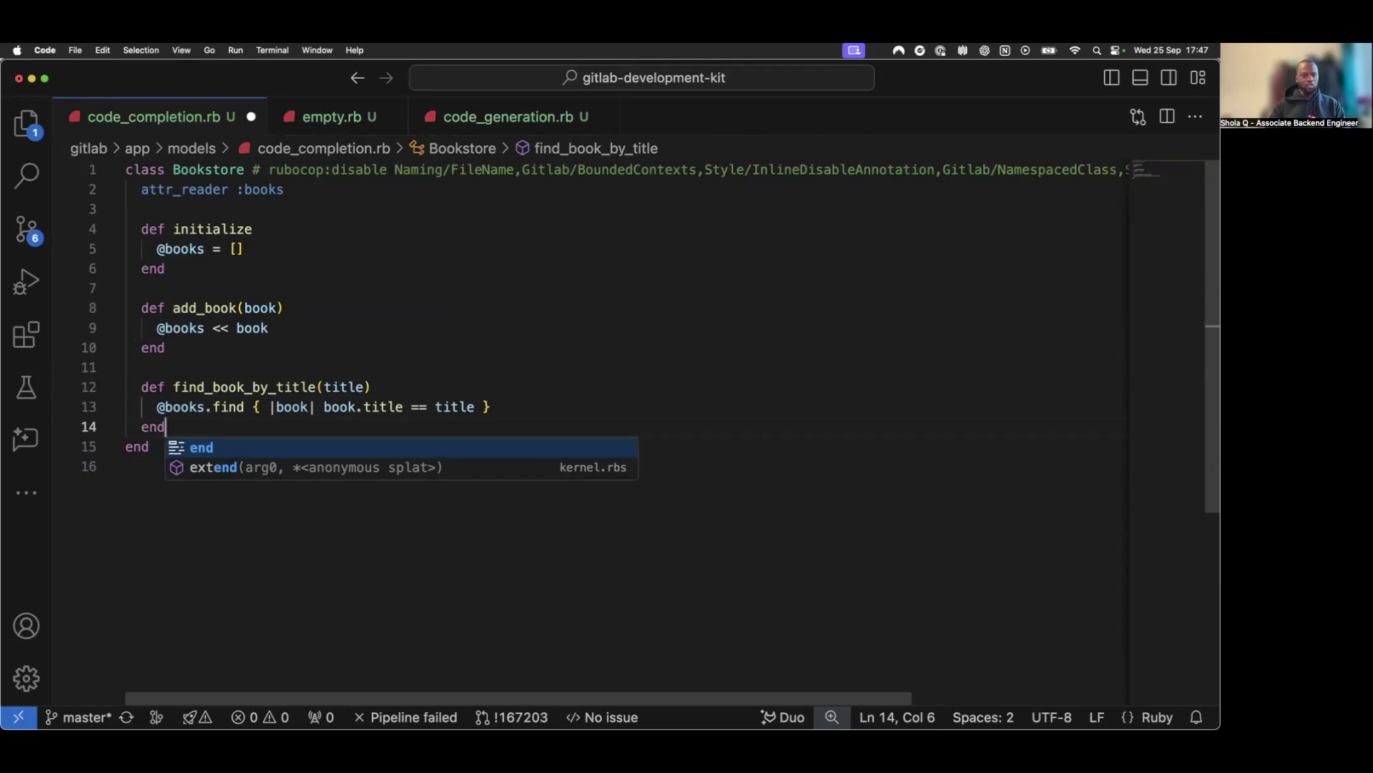
# Step: Accept Duo's find_book_by_author method below the previous one and save code_completion.rb
pyautogui.press('Escape')
pyautogui.press('Return')
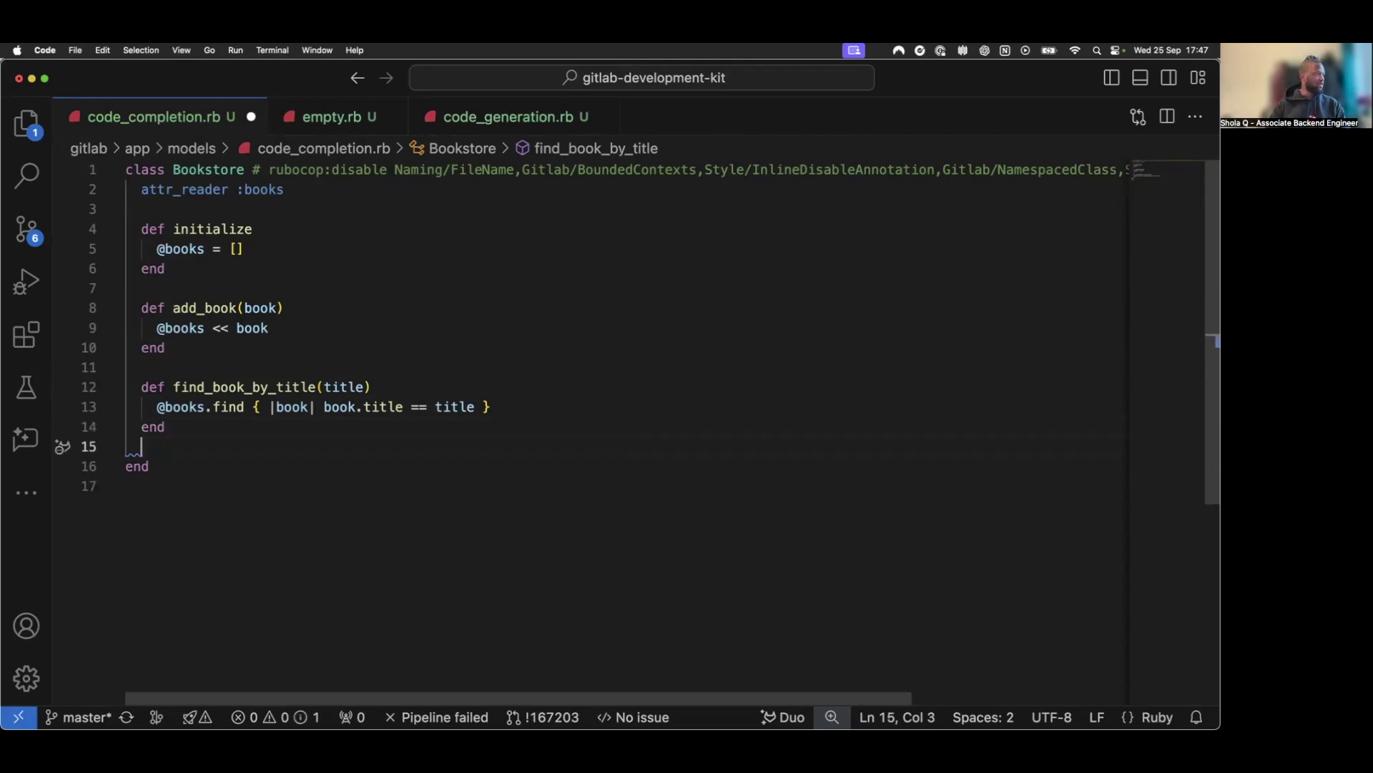
pyautogui.press('Return')
pyautogui.write('def')
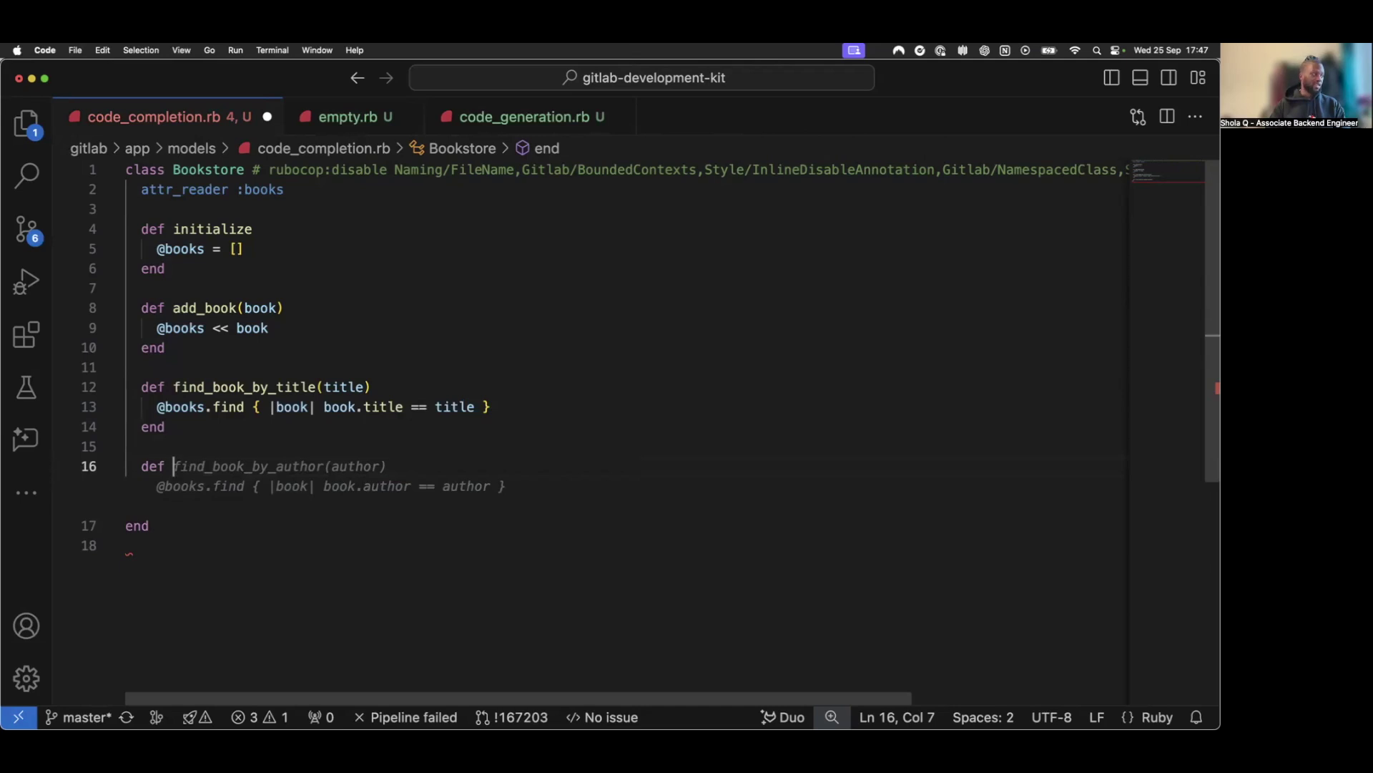
pyautogui.press('Tab')
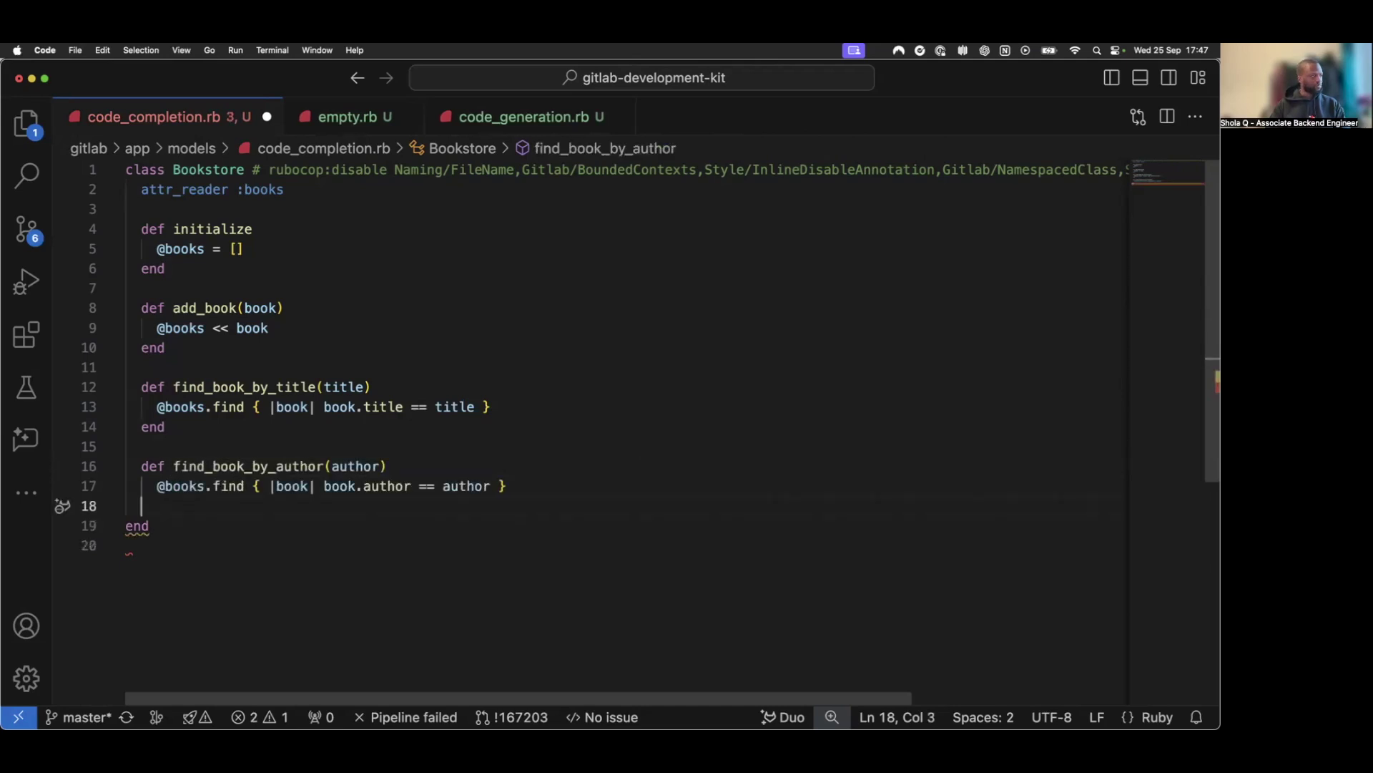
pyautogui.write('end')
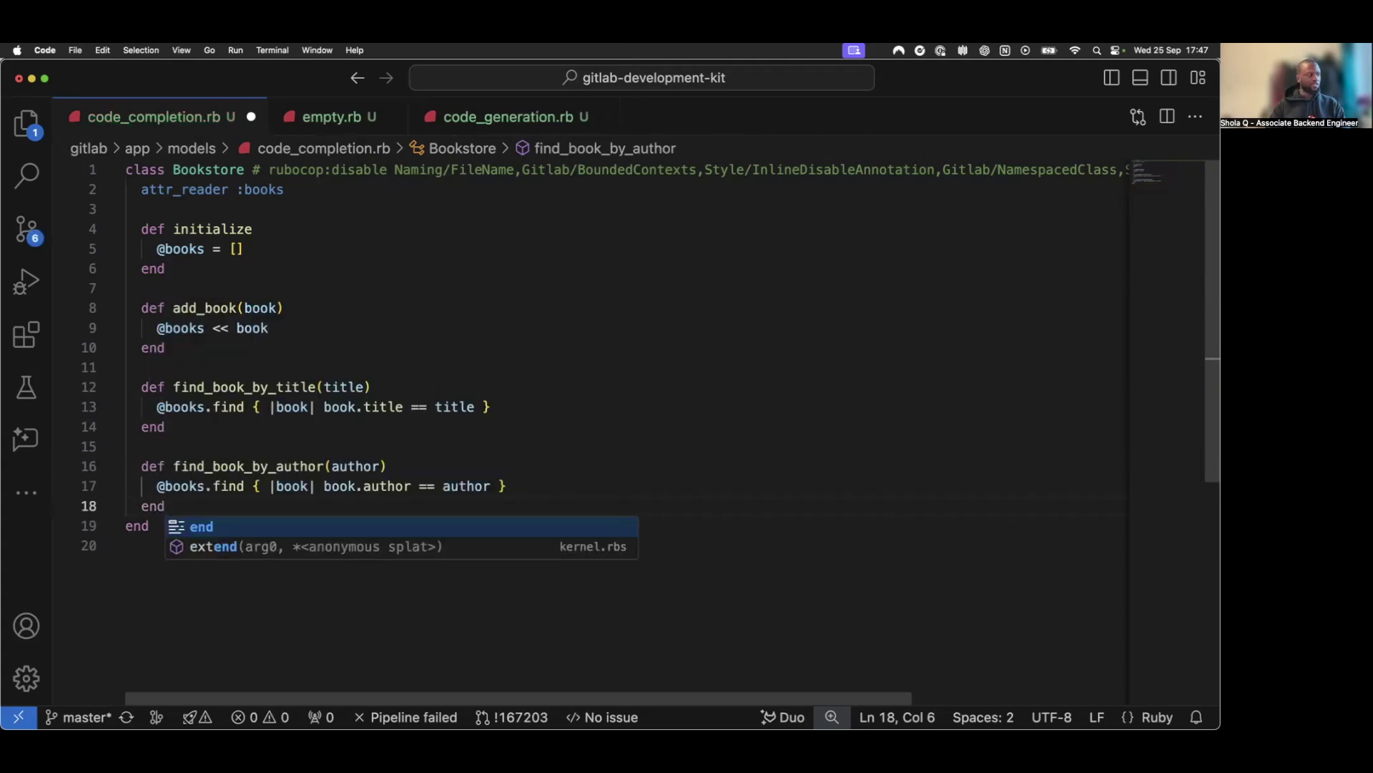
pyautogui.press('super+s')
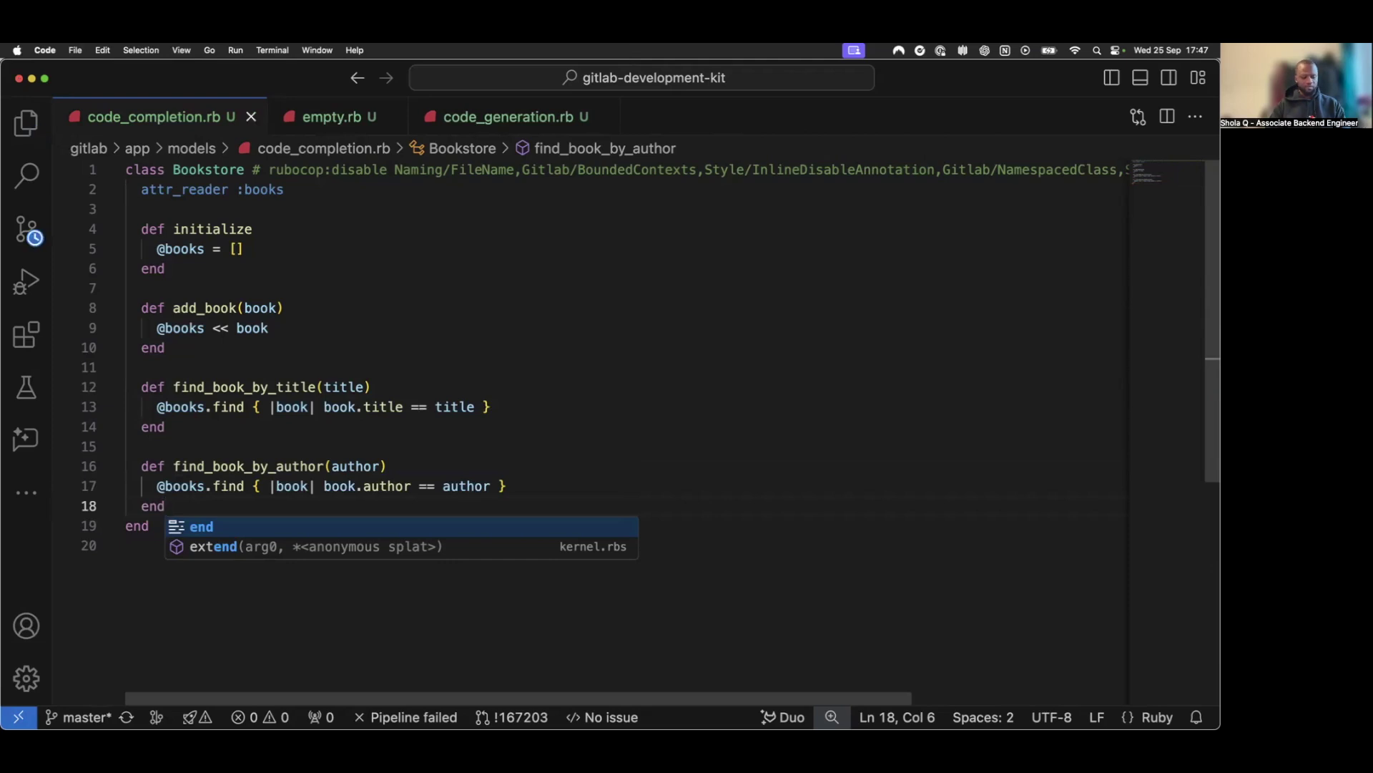
# Step: Accept Duo's display_books suggestion printing each book's title and author
pyautogui.press('Return')
pyautogui.press('Return')
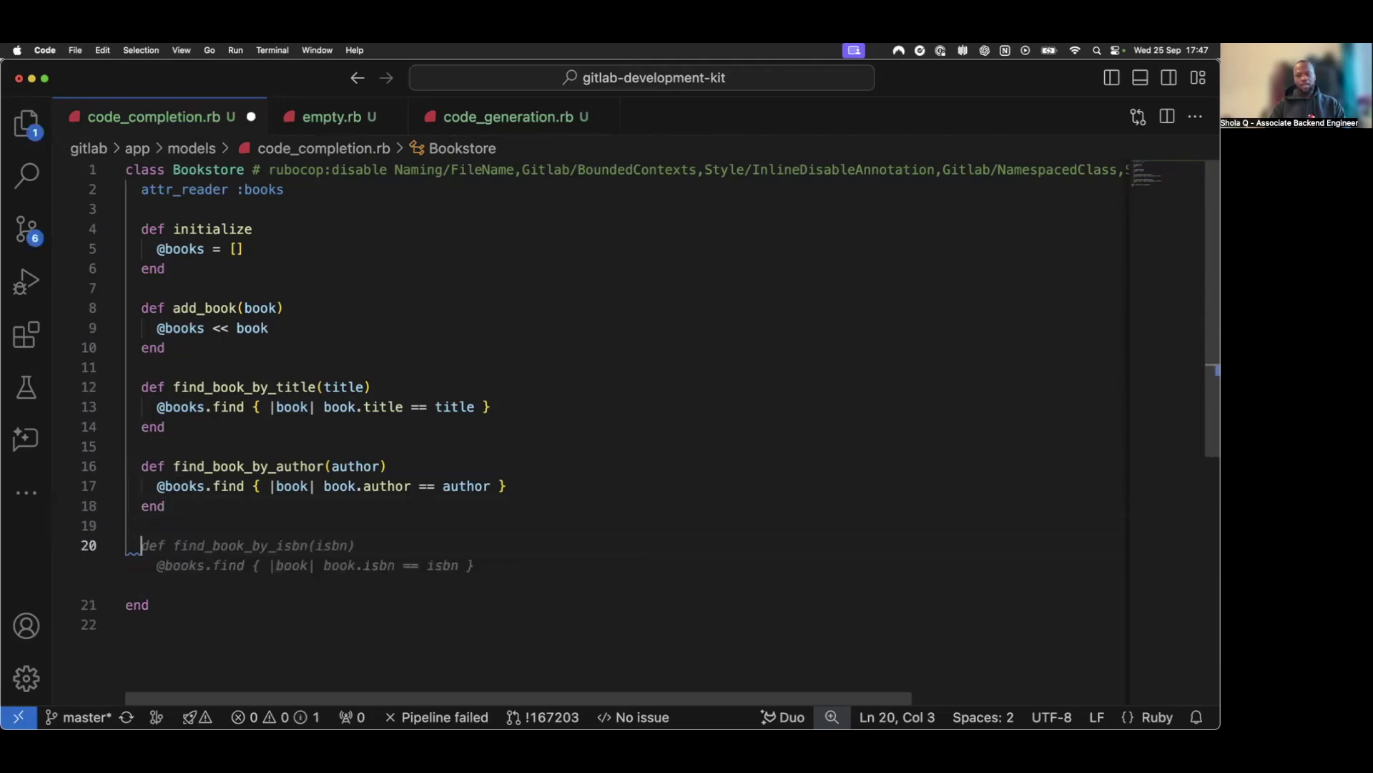
pyautogui.write('def ')
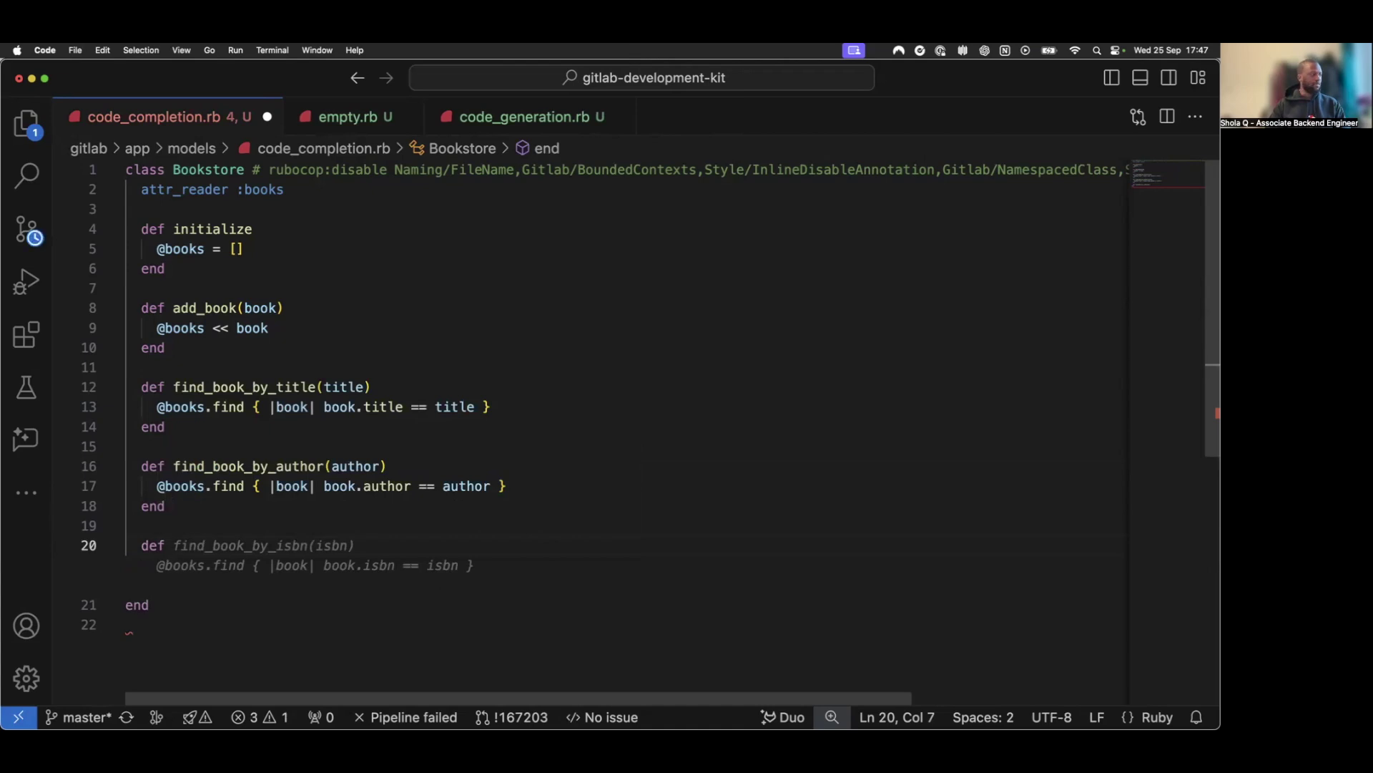
pyautogui.write('d')
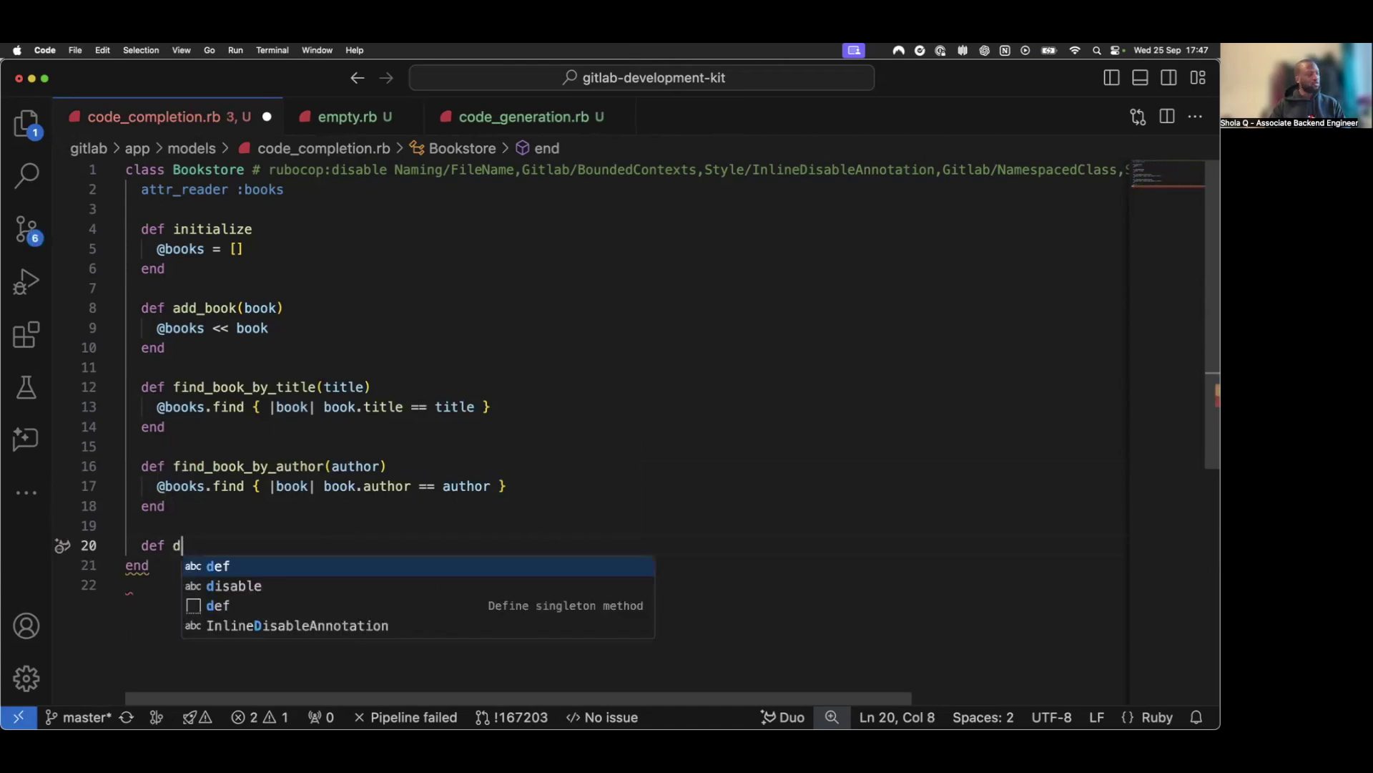
pyautogui.write('is')
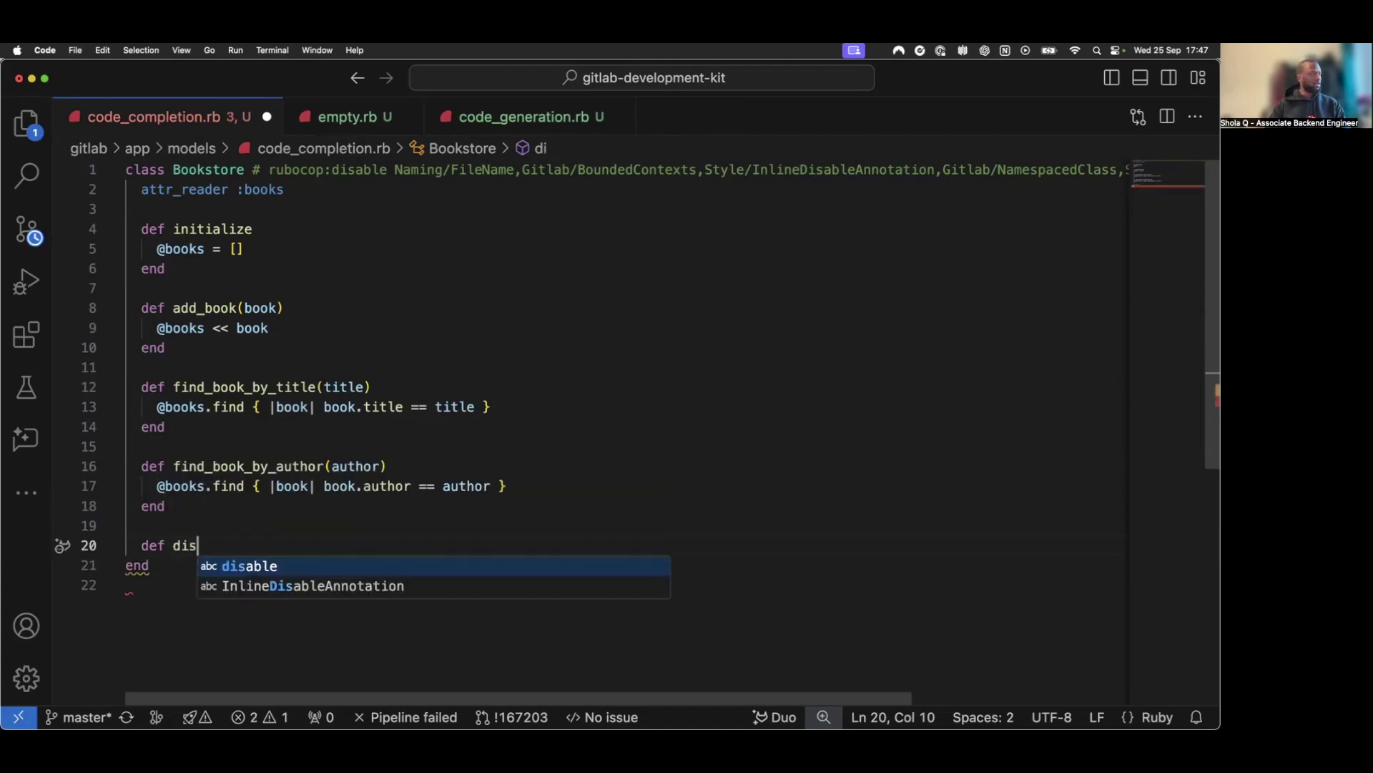
pyautogui.write('pl')
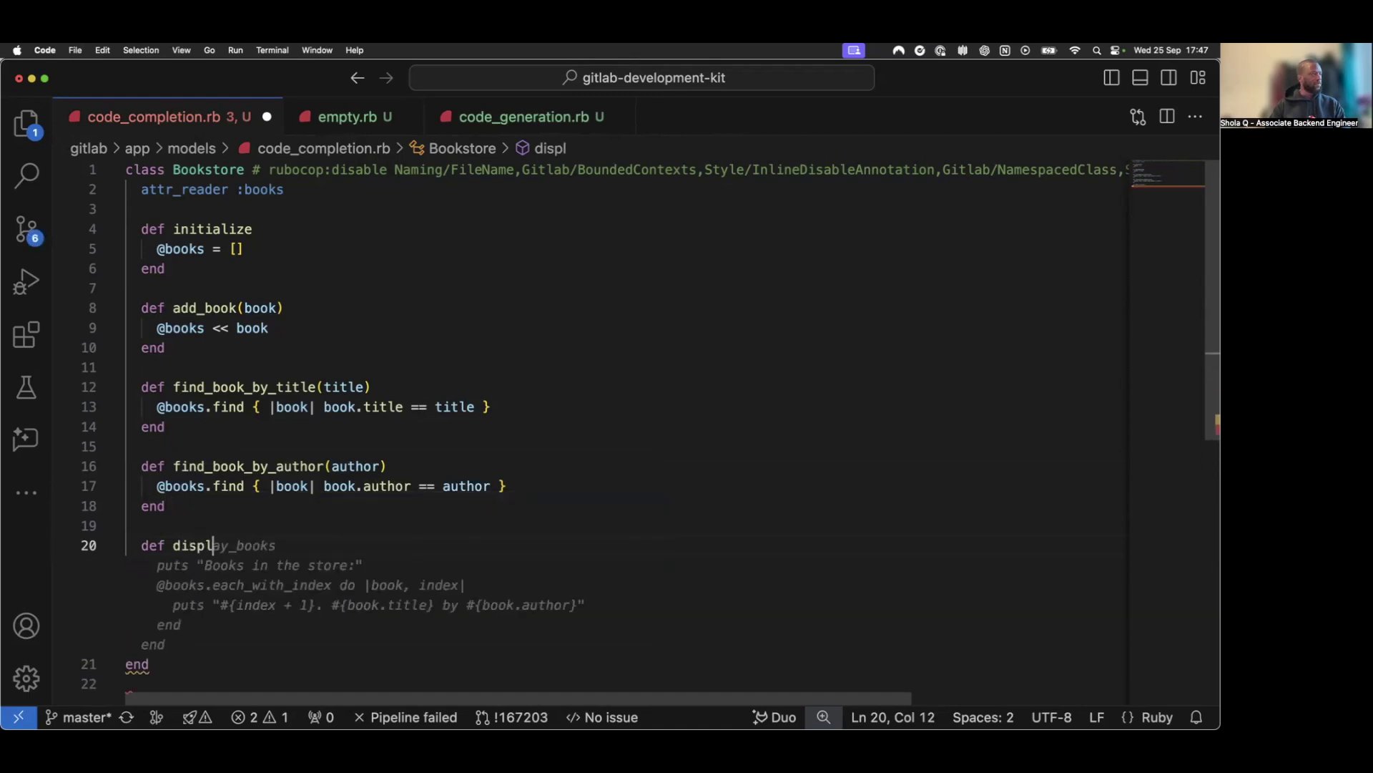
pyautogui.scroll(-2, 568, 314)
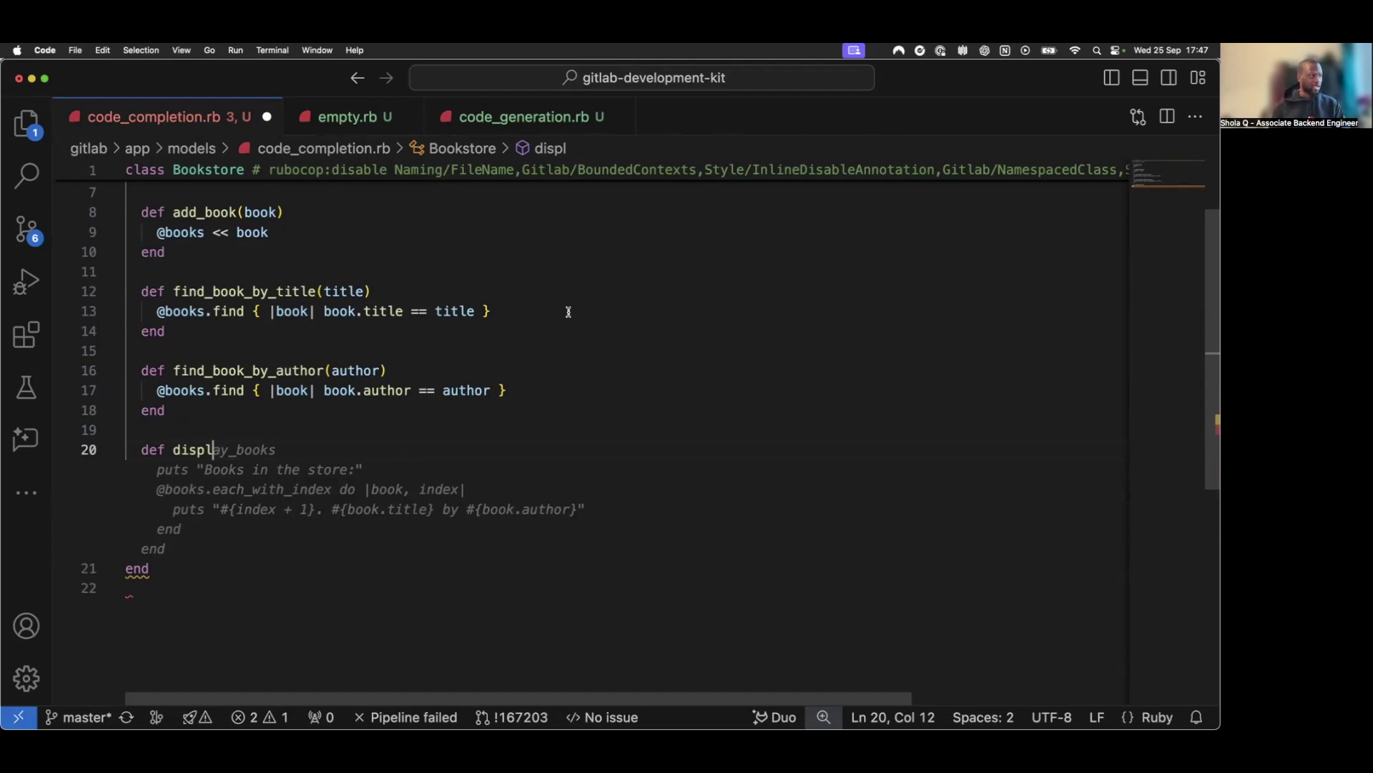
pyautogui.press('Tab')
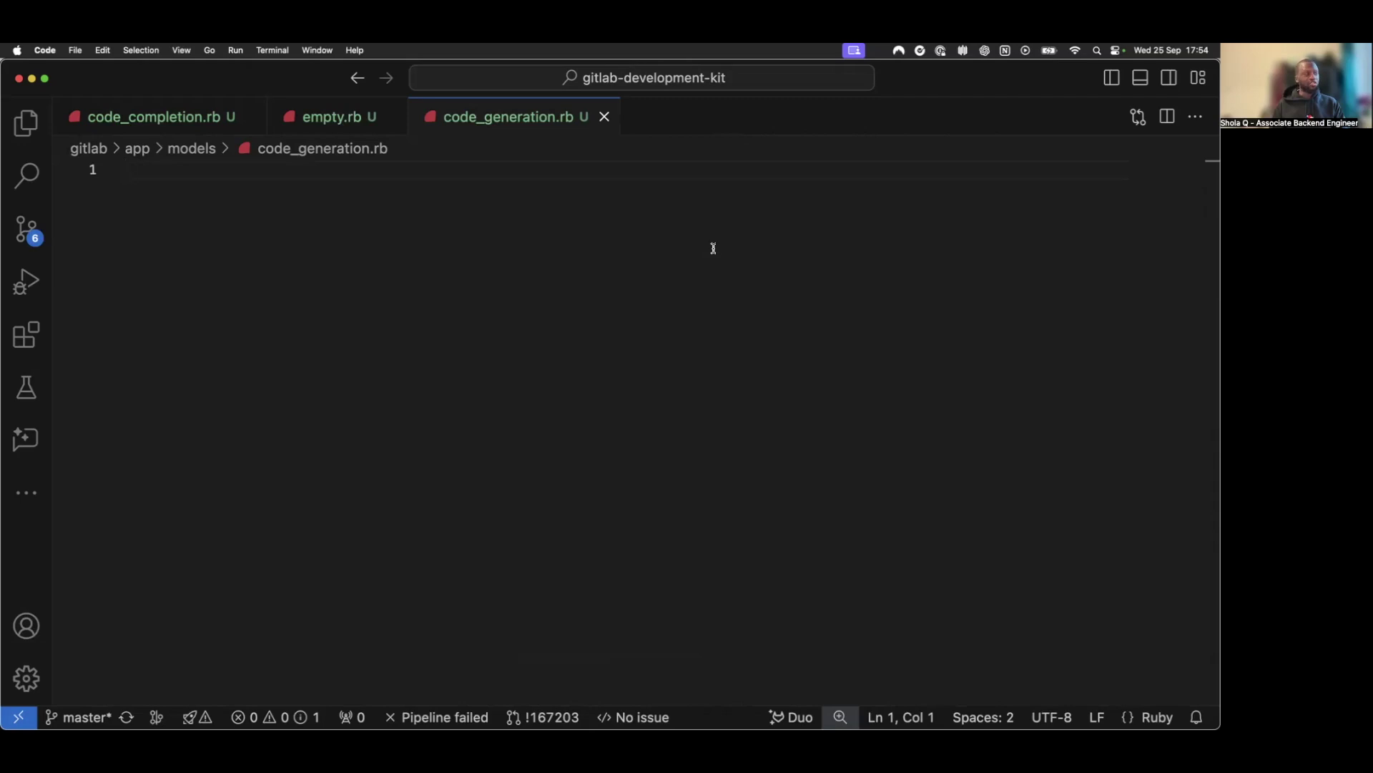
pyautogui.write('#')
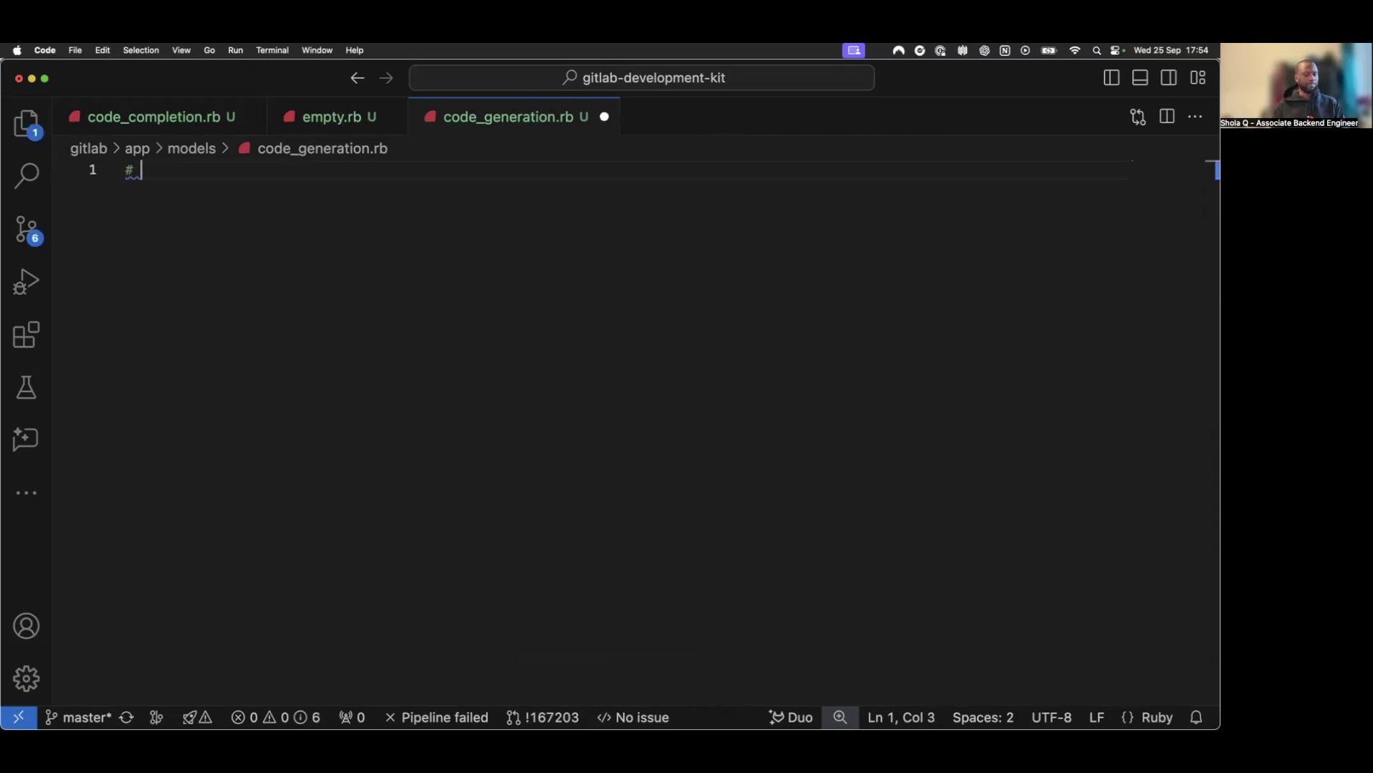
pyautogui.write(' I am developing an exo')
# Step: Write the ecommerce marketplace comment and the Store class request, then tidy the blank lines
pyautogui.press('BackSpace')
pyautogui.press('BackSpace')
pyautogui.write('commerce marketplace app that allows merchants')
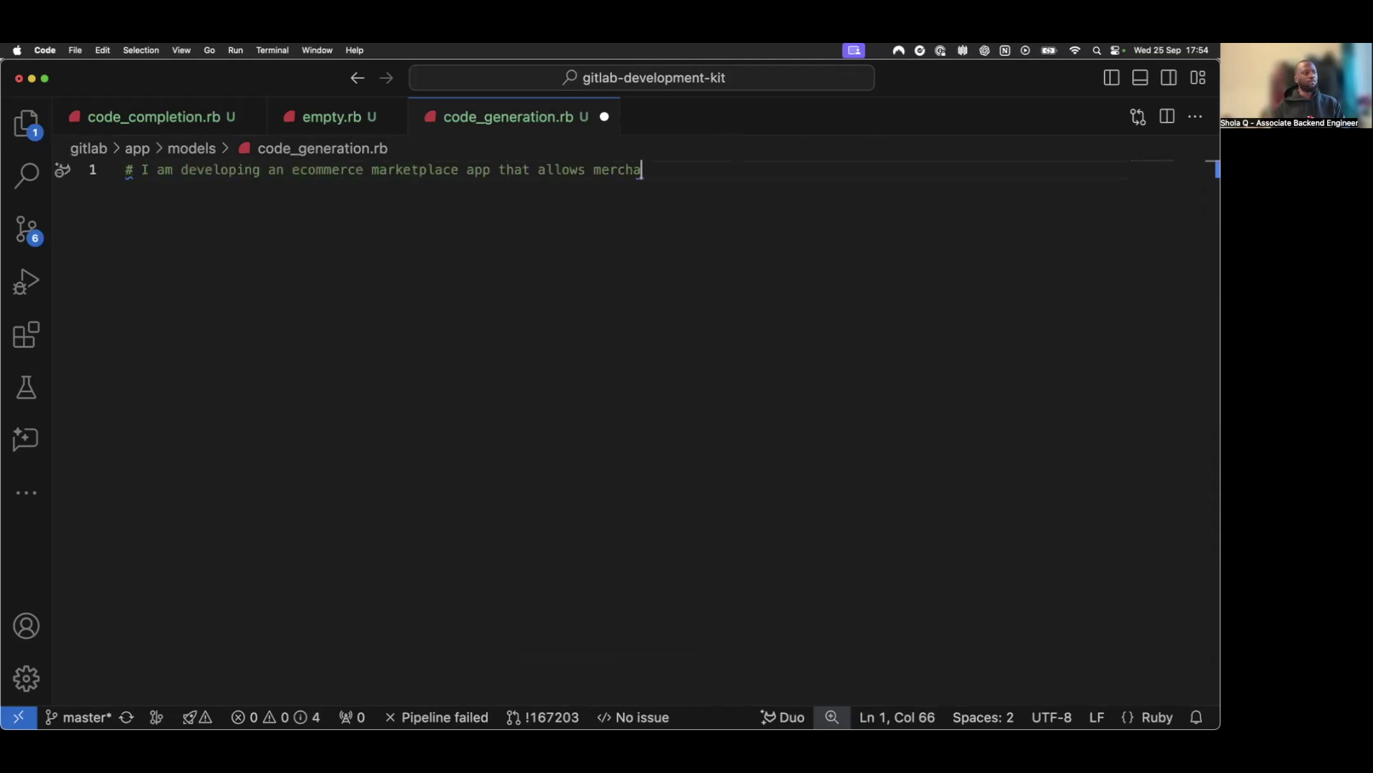
pyautogui.write(' to create a store, sell their products and receive payments from their customers.')
pyautogui.press('Return')
pyautogui.press('Return')
pyautogui.write('# Write a simple Ruby class that')
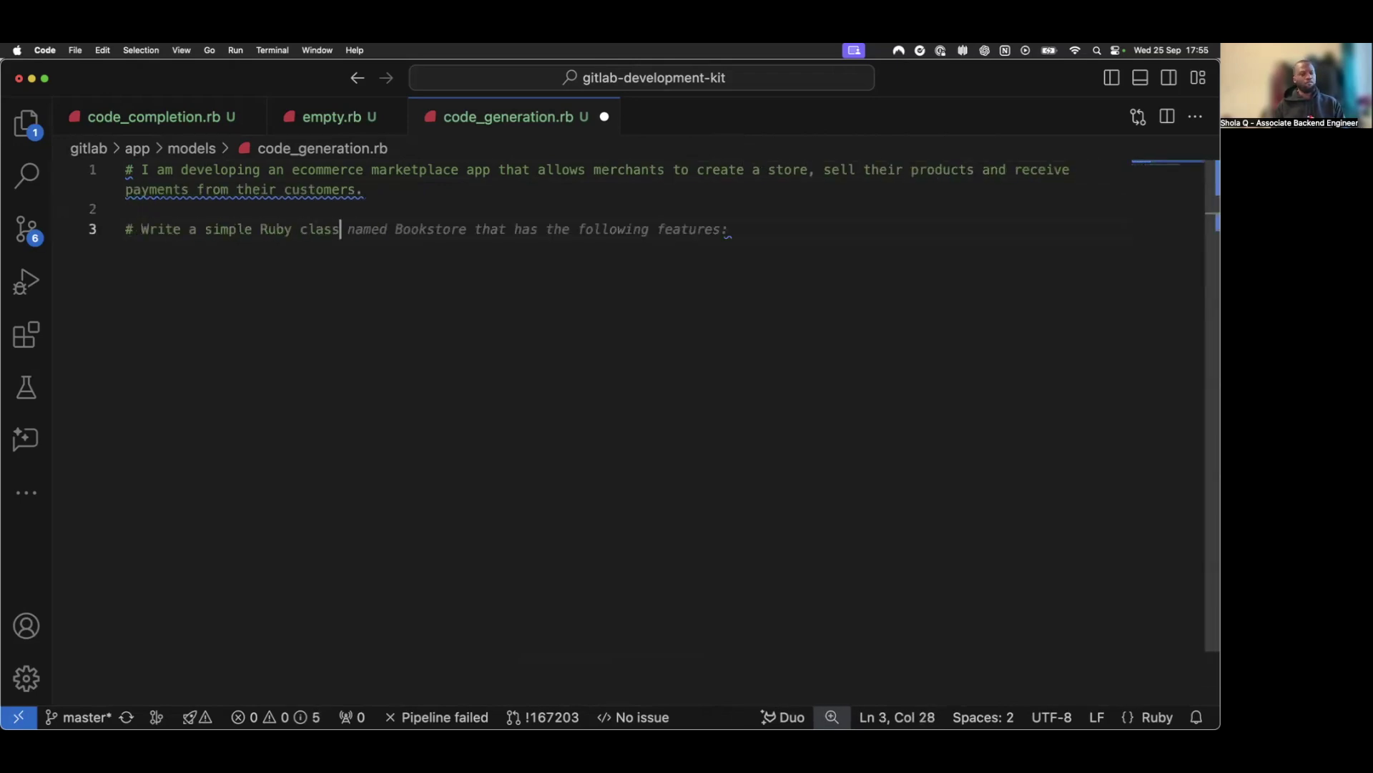
pyautogui.write(' a merchant can use to create their store and add products to it. Provide example usage.')
pyautogui.press('Return')
pyautogui.press('Return')
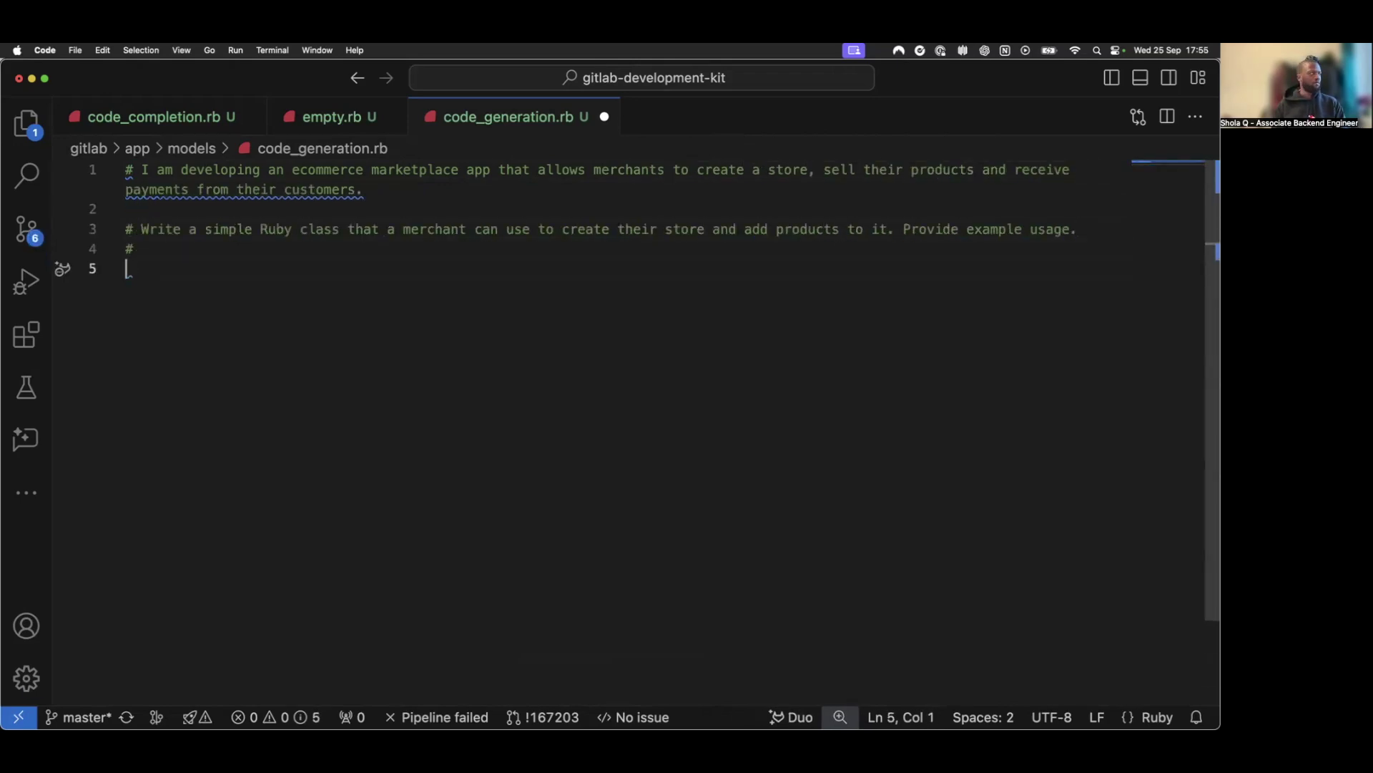
pyautogui.press('BackSpace')
pyautogui.press('Return')
pyautogui.press('BackSpace')
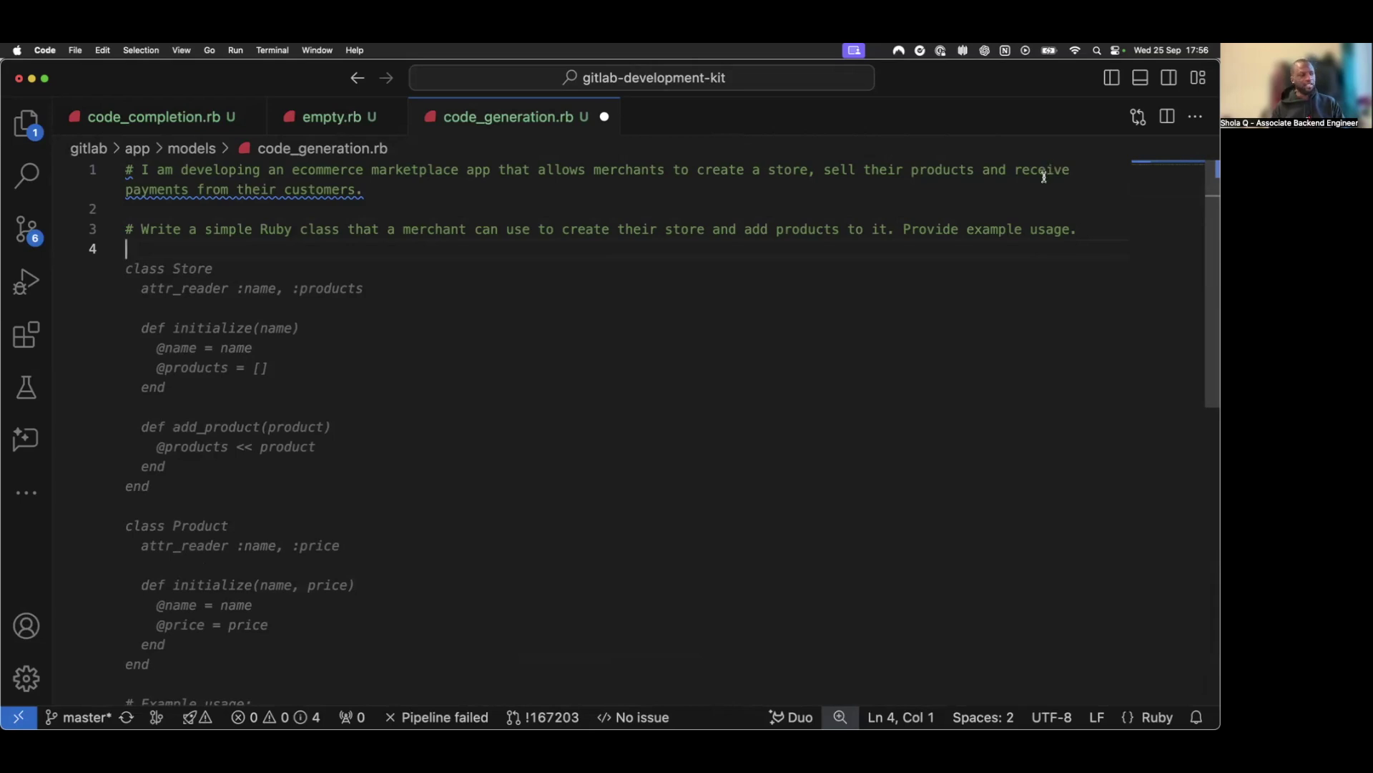
# Step: Accept Duo's generated Store and Product classes with commented example usage
pyautogui.press('Tab')
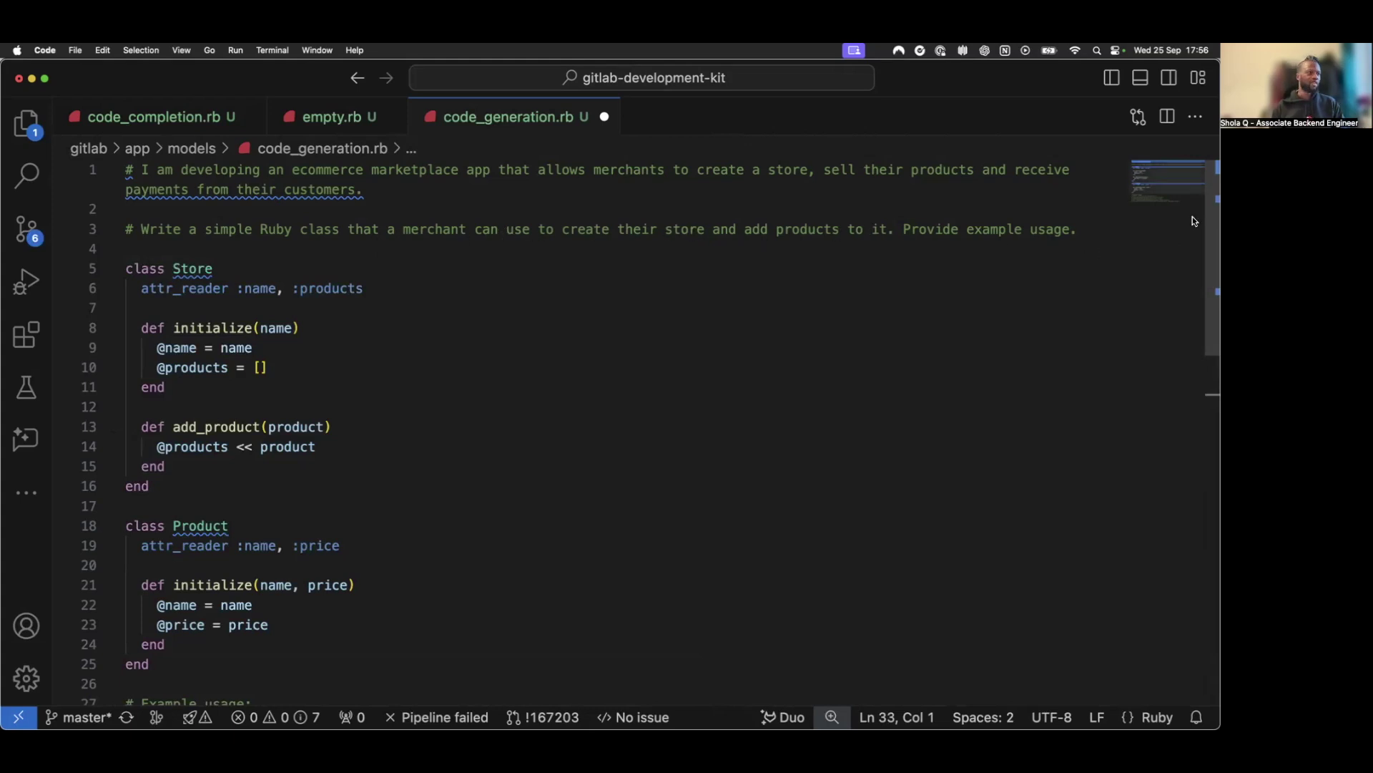
pyautogui.scroll(-1, 1213, 200)
pyautogui.moveTo(1213, 200); pyautogui.dragTo(1213, 219)
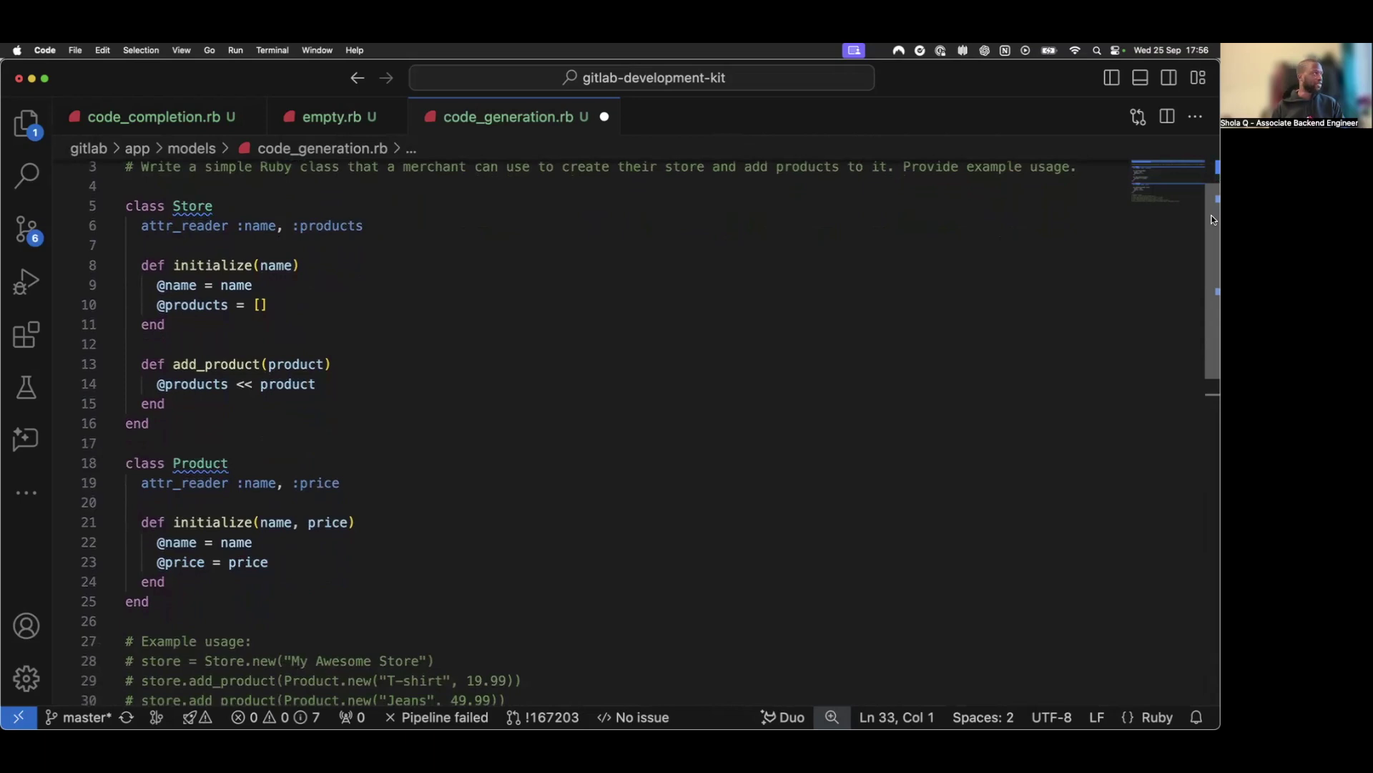
pyautogui.moveTo(1213, 220); pyautogui.dragTo(1212, 221)
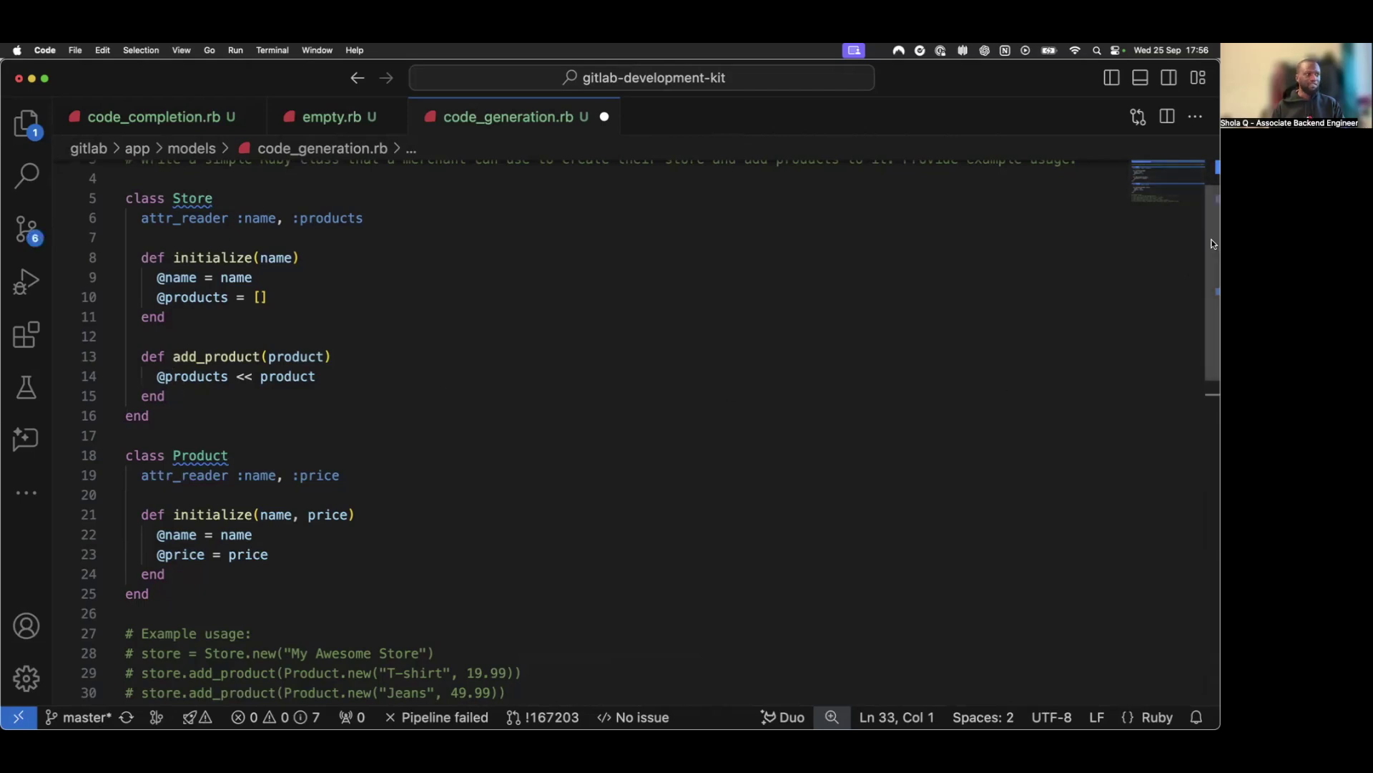
pyautogui.moveTo(1212, 238)
pyautogui.mouseDown()
pyautogui.moveTo(1209, 278)
pyautogui.moveTo(1208, 265)
pyautogui.mouseUp()
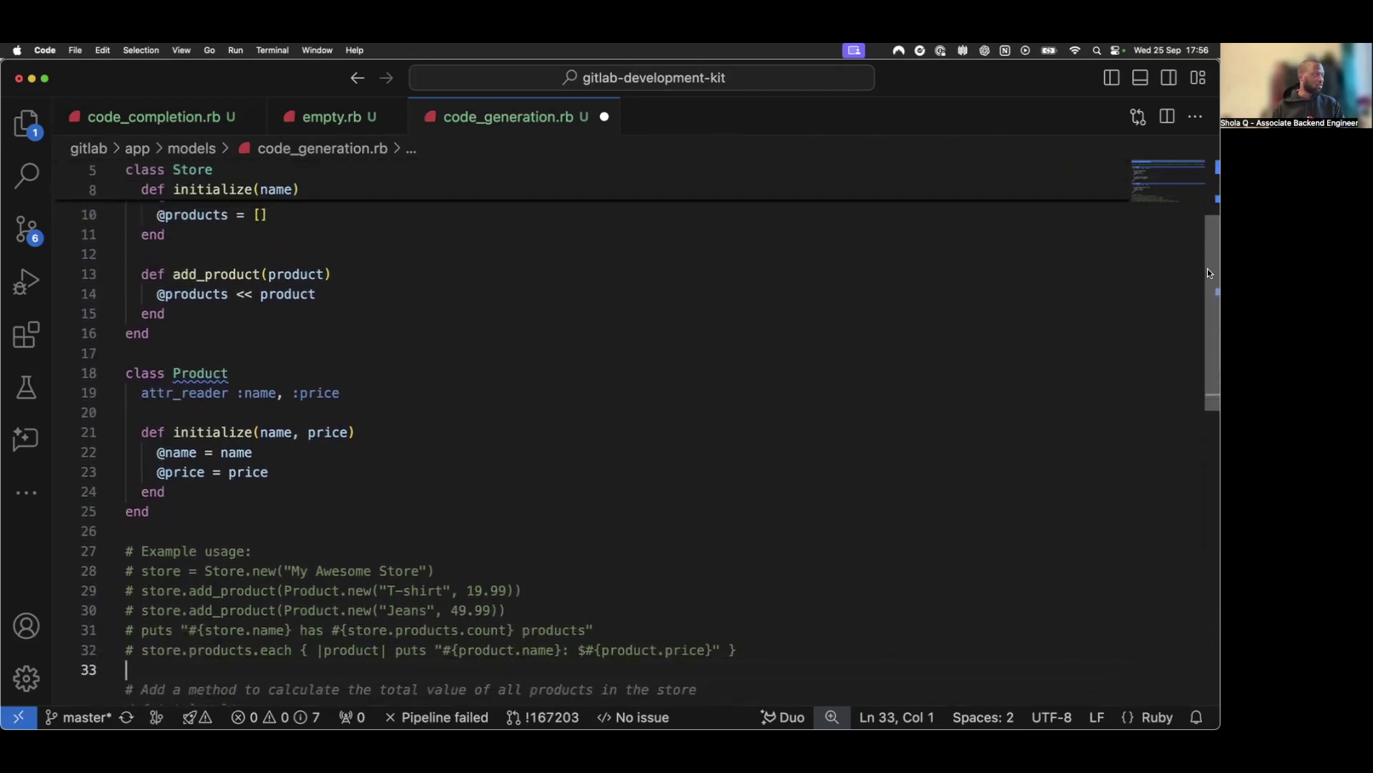